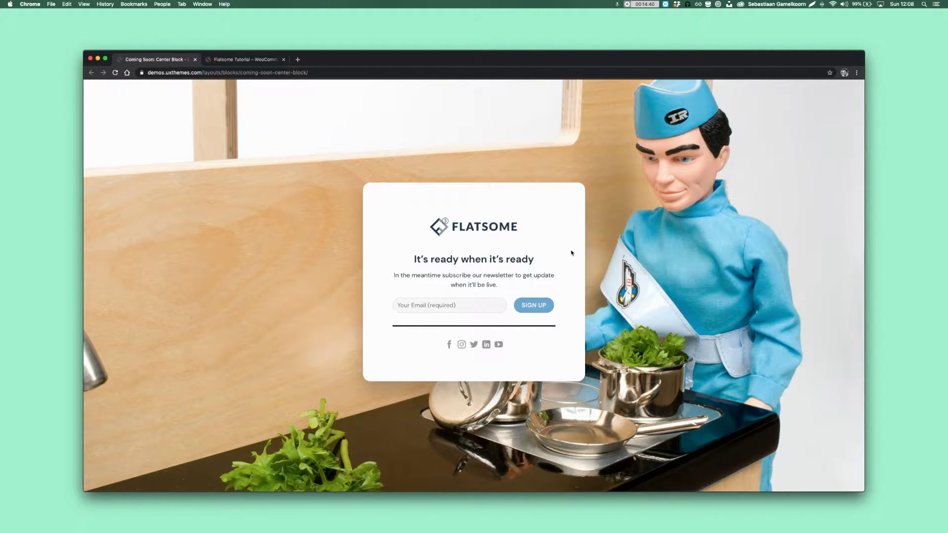
Close the Coming Soon demo tab and return to the WordPress admin
{"action": "left_click", "coordinate": [259, 56]}
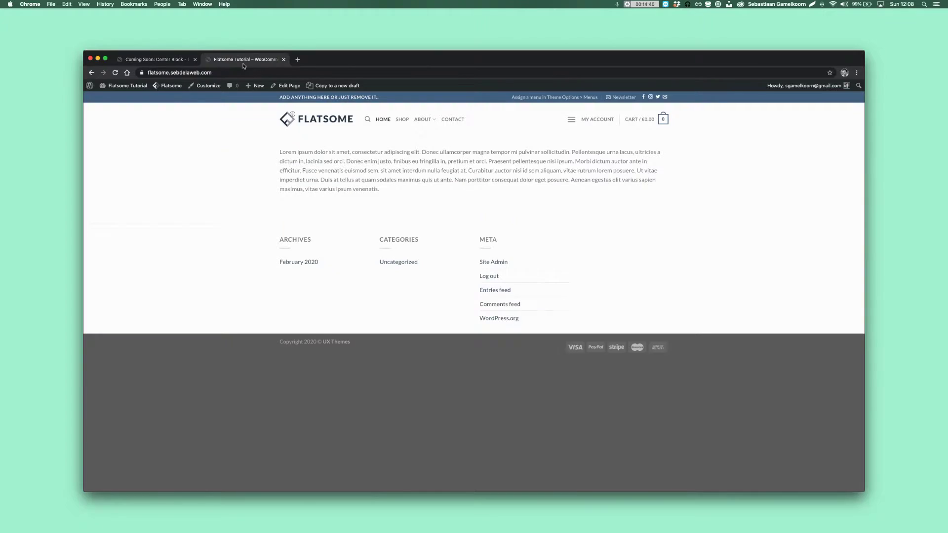
{"action": "left_click", "coordinate": [195, 60]}
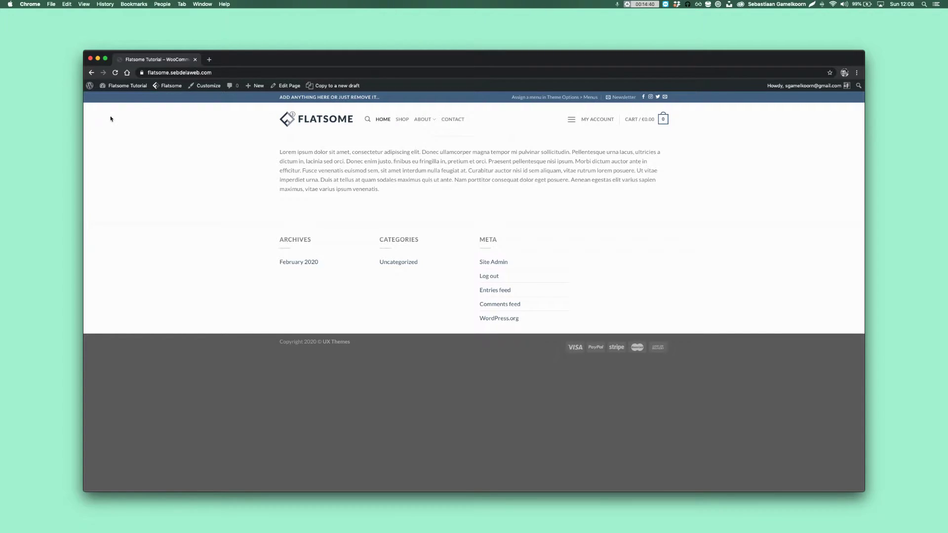
{"action": "left_click", "coordinate": [99, 97]}
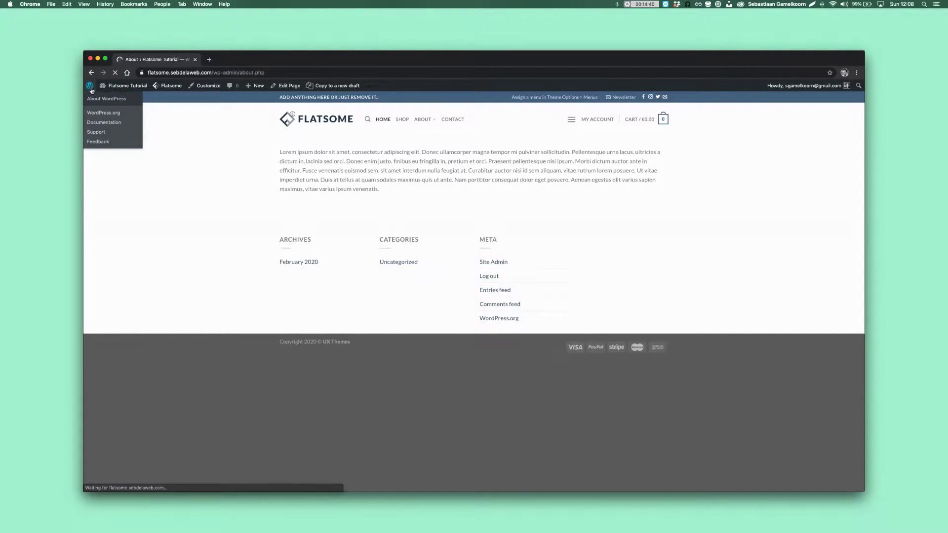
{"action": "mouse_move", "coordinate": [127, 118]}
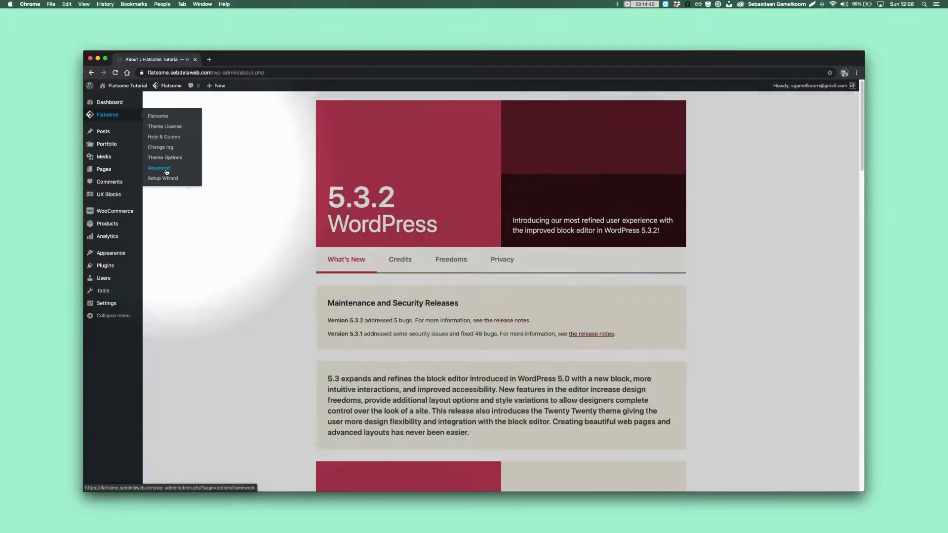
Enable Flatsome maintenance mode for all non-admin visitors and save the change
{"action": "left_click", "coordinate": [168, 170]}
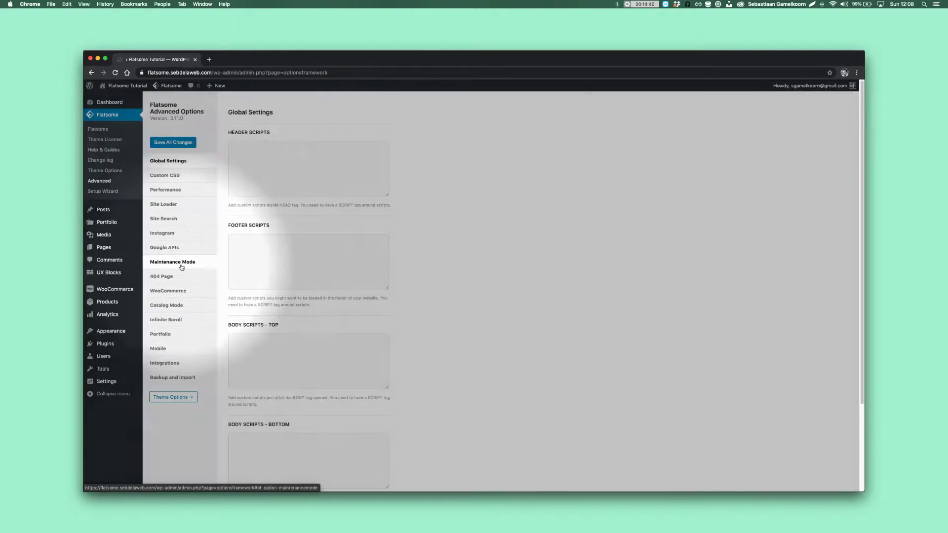
{"action": "left_click", "coordinate": [181, 267]}
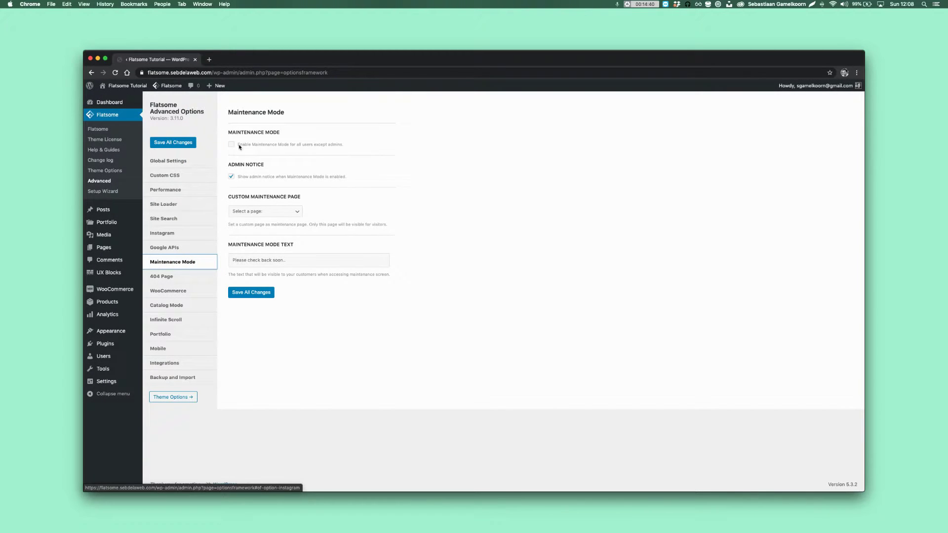
{"action": "left_click", "coordinate": [231, 144]}
{"action": "left_click", "coordinate": [251, 293]}
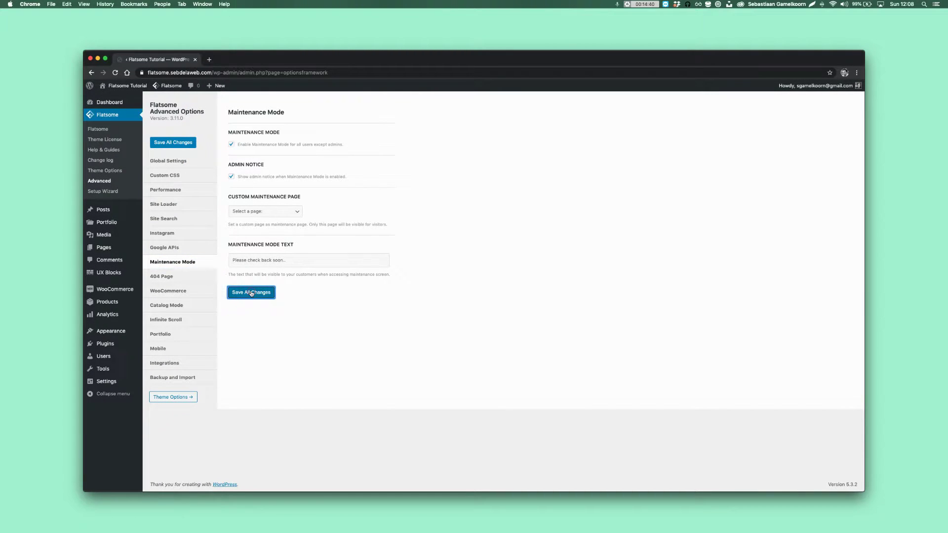
Load flatsome.sebdelaweb.com in an incognito window to see the 'Please check back soon' page
{"action": "key", "text": "super+shift+n"}
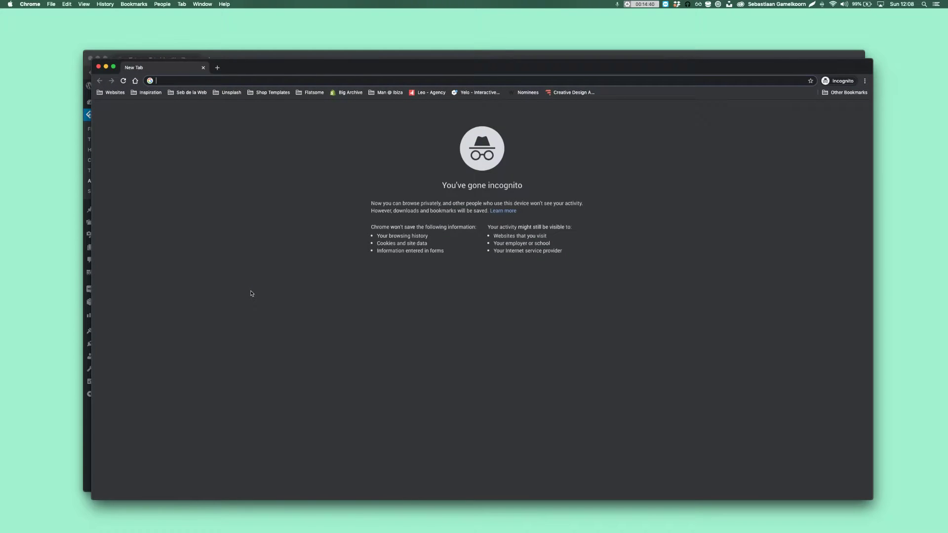
{"action": "type", "text": "flatsome.sebdelaweb.com"}
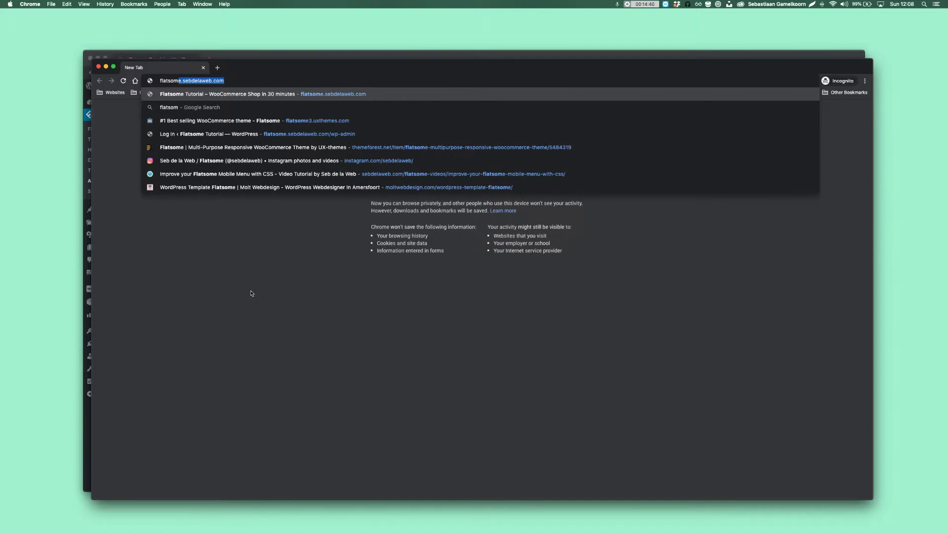
{"action": "key", "text": "Return"}
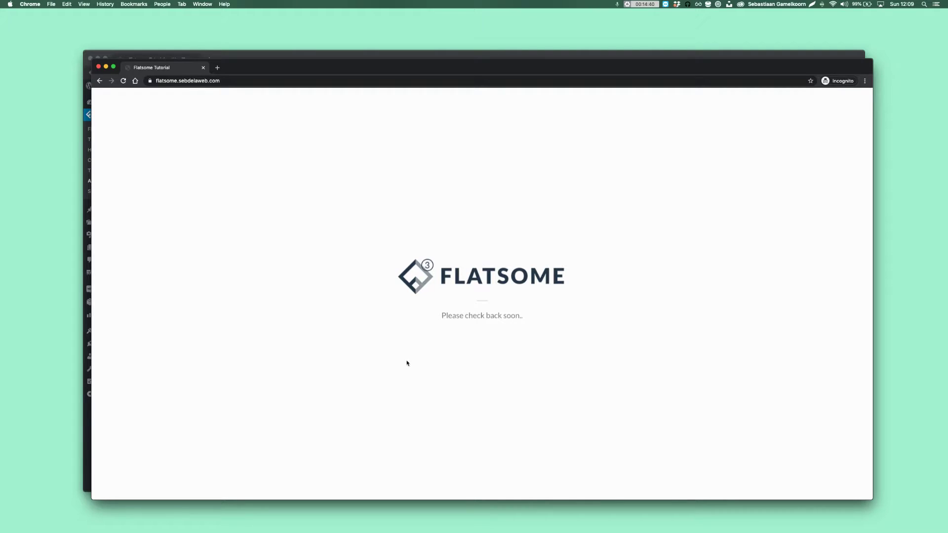
Create a new page titled 'Coming soon' and publish it
{"action": "left_click", "coordinate": [98, 67]}
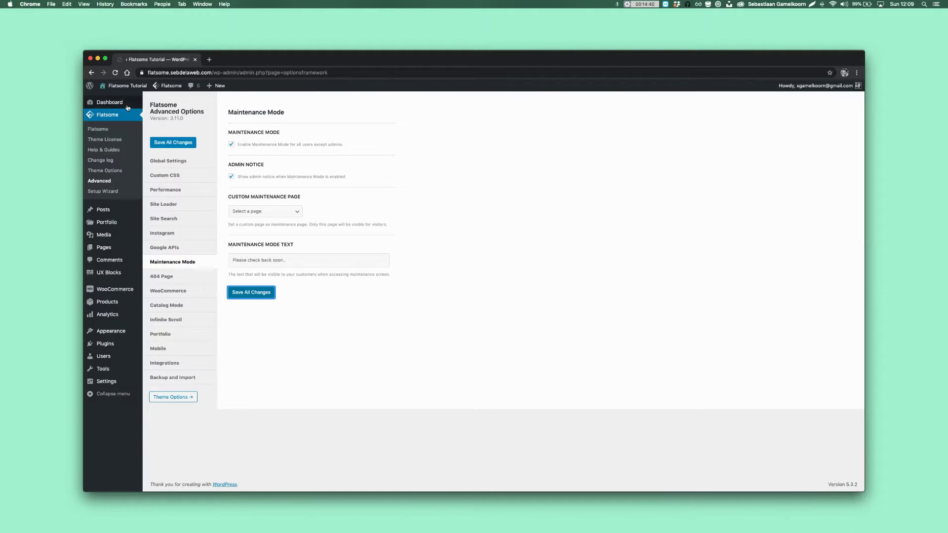
{"action": "mouse_move", "coordinate": [105, 248]}
{"action": "left_click", "coordinate": [151, 258], "text": "super"}
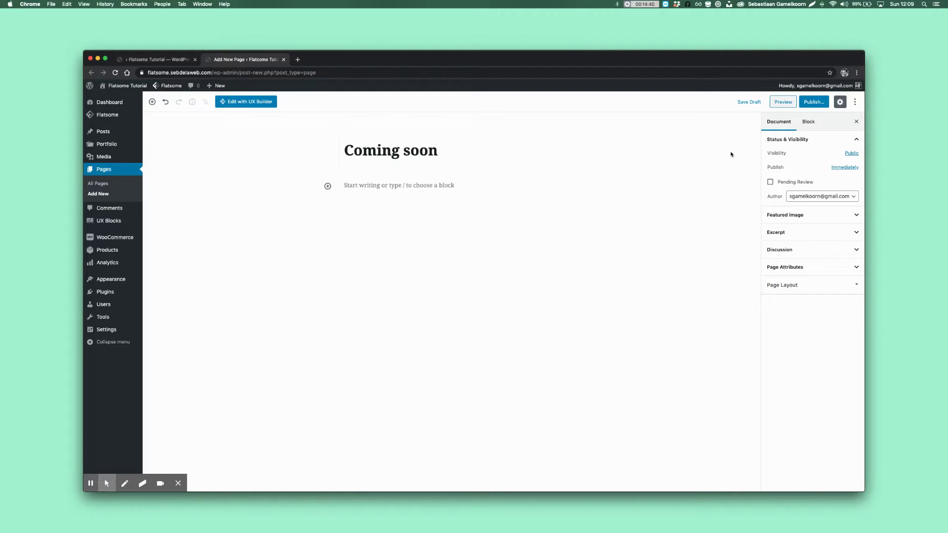
{"action": "left_click", "coordinate": [813, 101]}
{"action": "left_click", "coordinate": [820, 104]}
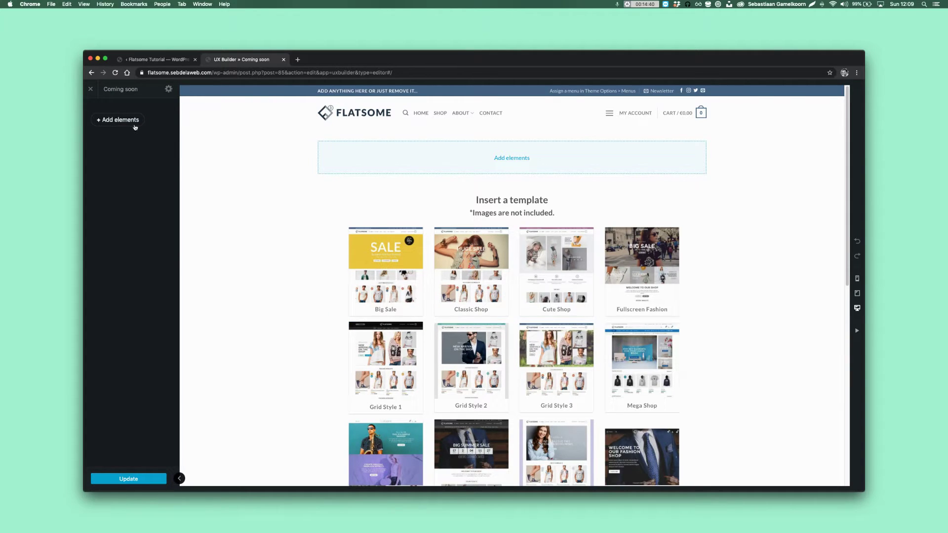
Import the Flatsome Studio full-page layout 'Coming Soon: Center Block' with its kitchen image
{"action": "left_click", "coordinate": [136, 120]}
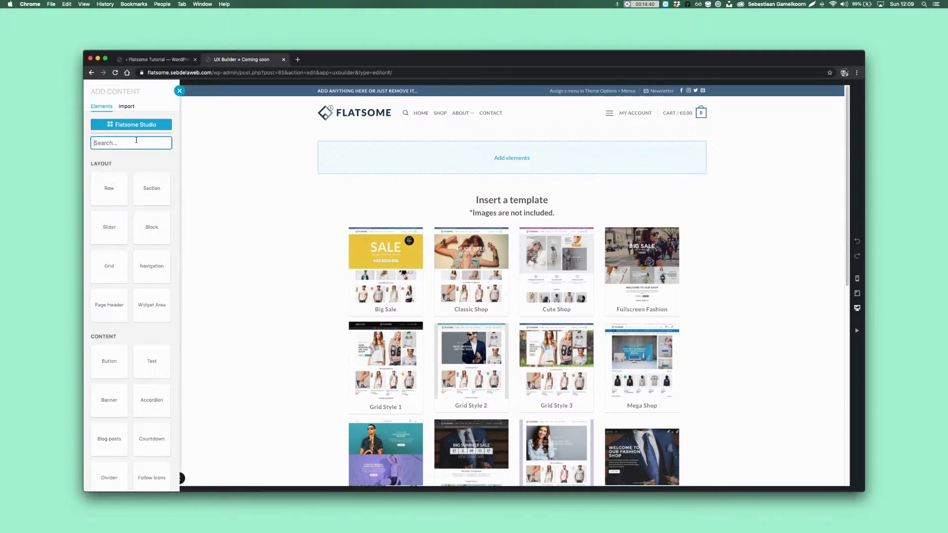
{"action": "left_click", "coordinate": [146, 127]}
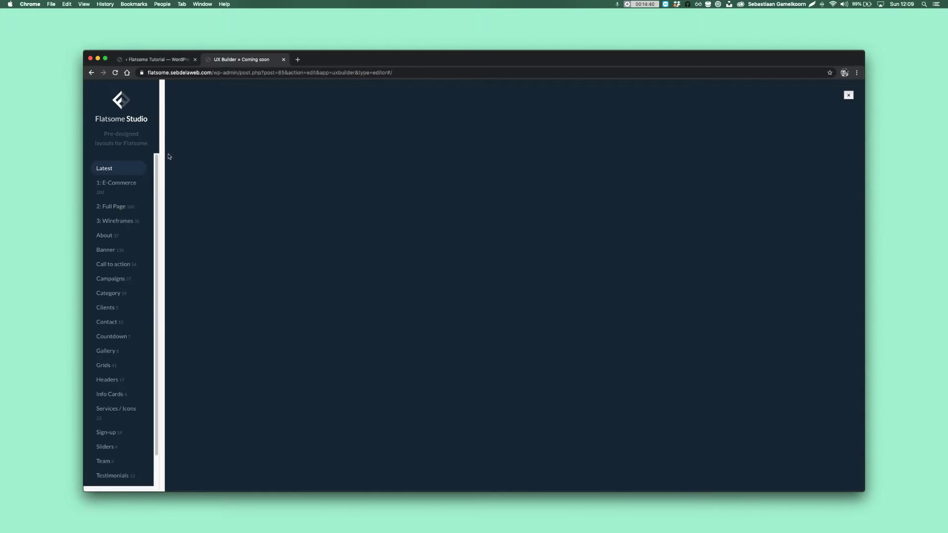
{"action": "mouse_move", "coordinate": [249, 151]}
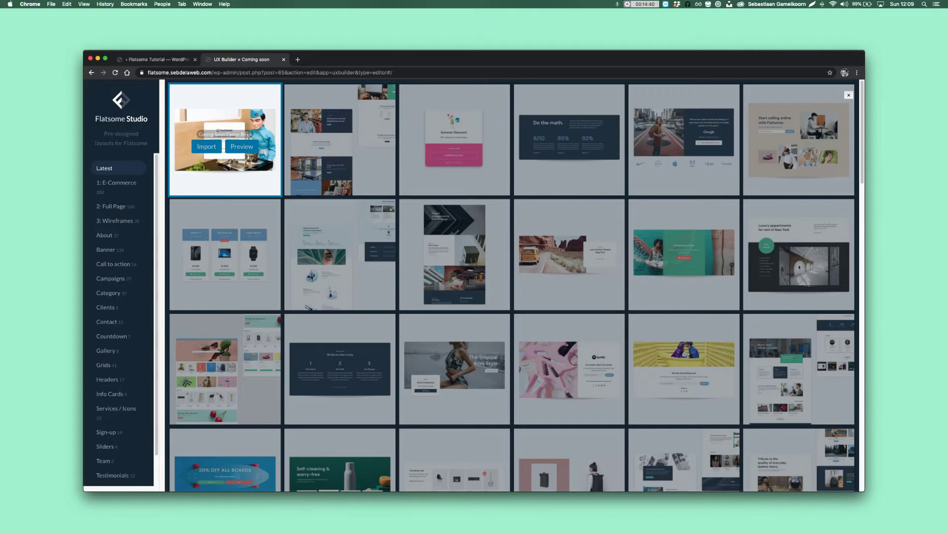
{"action": "left_click", "coordinate": [563, 364]}
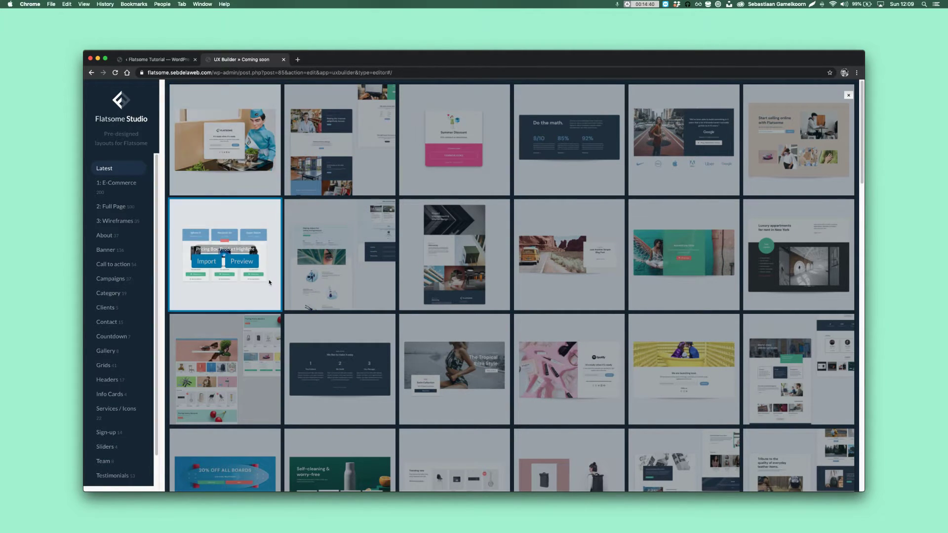
{"action": "left_click", "coordinate": [116, 206]}
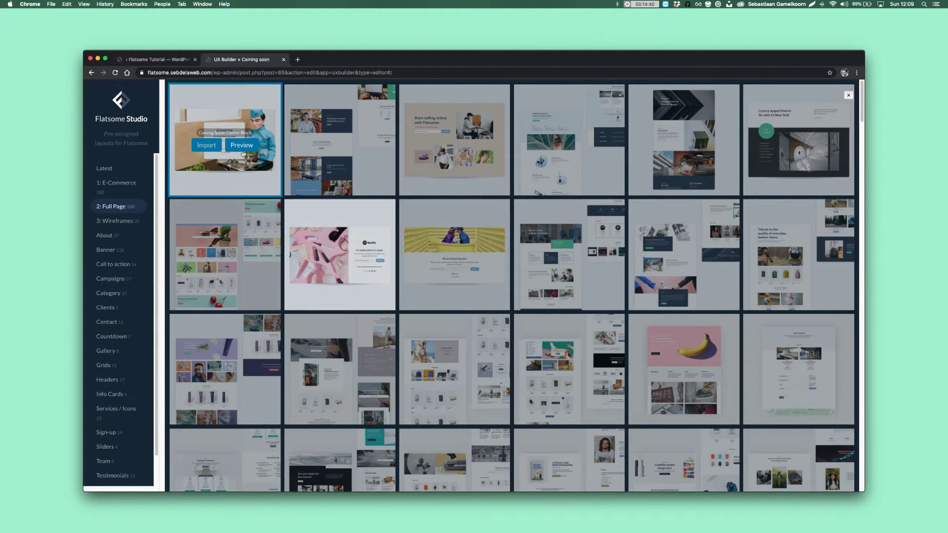
{"action": "left_click", "coordinate": [208, 148]}
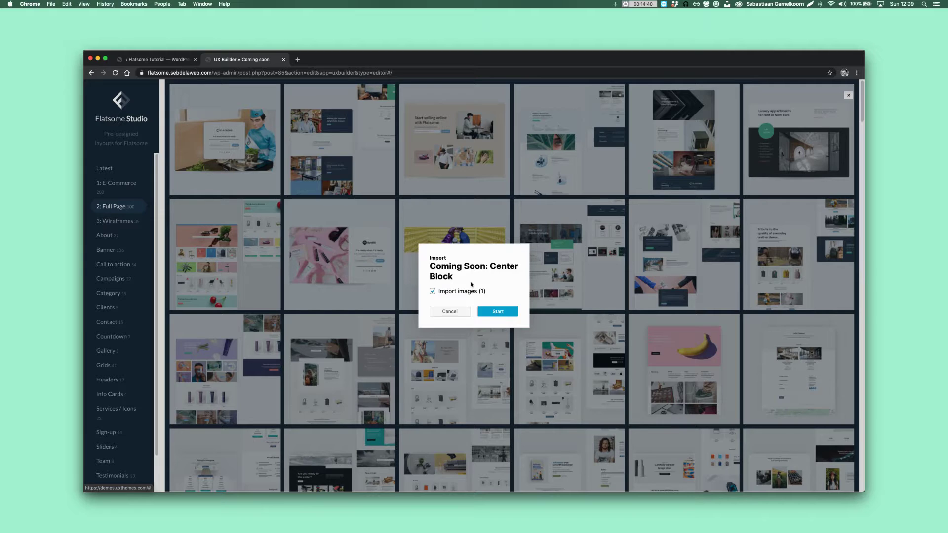
{"action": "left_click", "coordinate": [509, 313]}
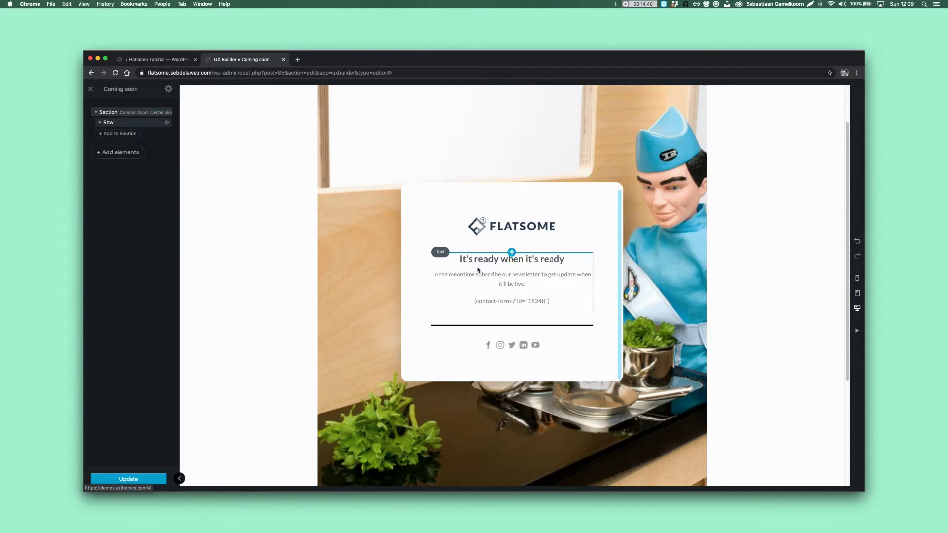
{"action": "left_click", "coordinate": [492, 306]}
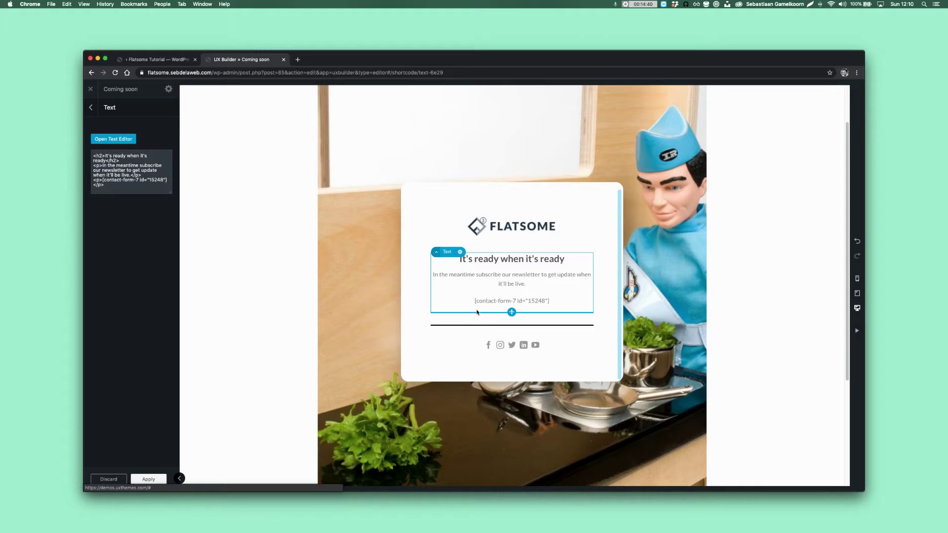
{"action": "left_click", "coordinate": [506, 348]}
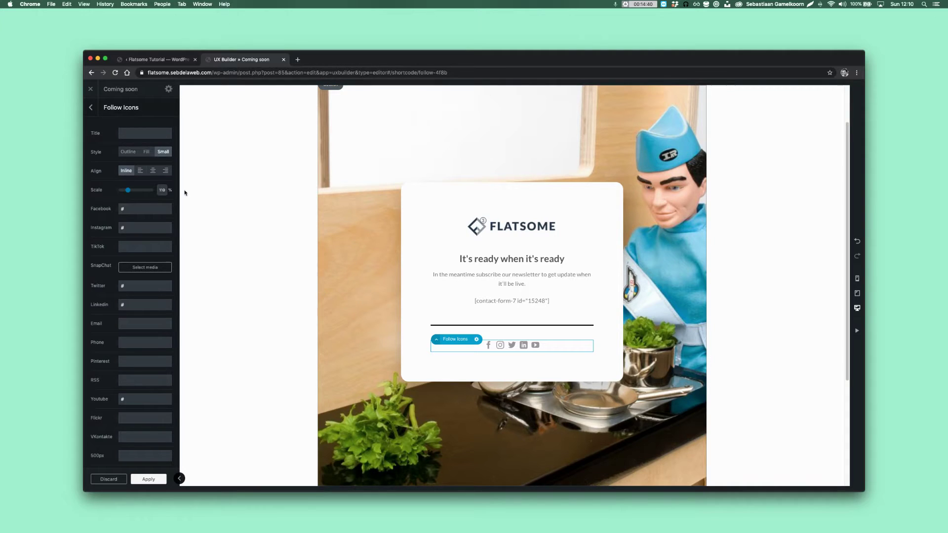
{"action": "key", "text": "Escape"}
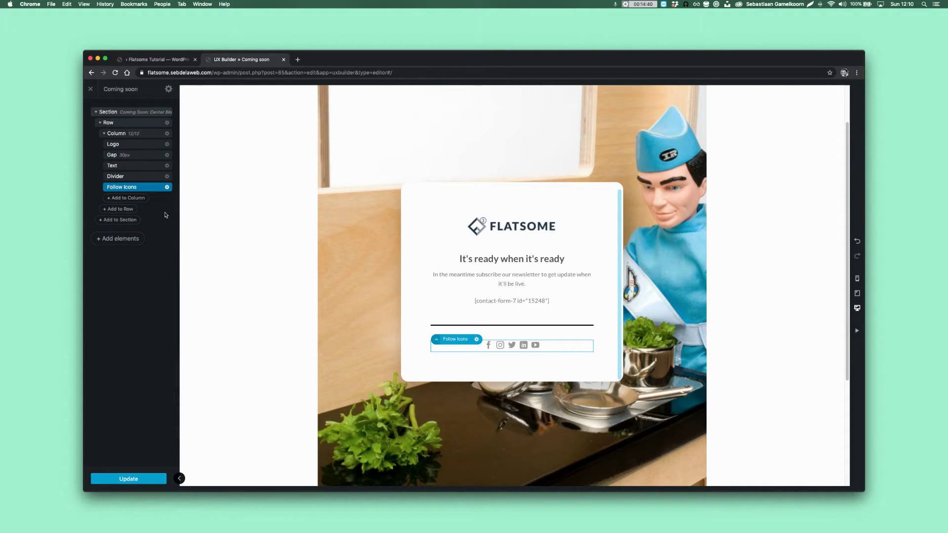
{"action": "scroll", "coordinate": [325, 256], "scroll_direction": "up", "scroll_amount": 2}
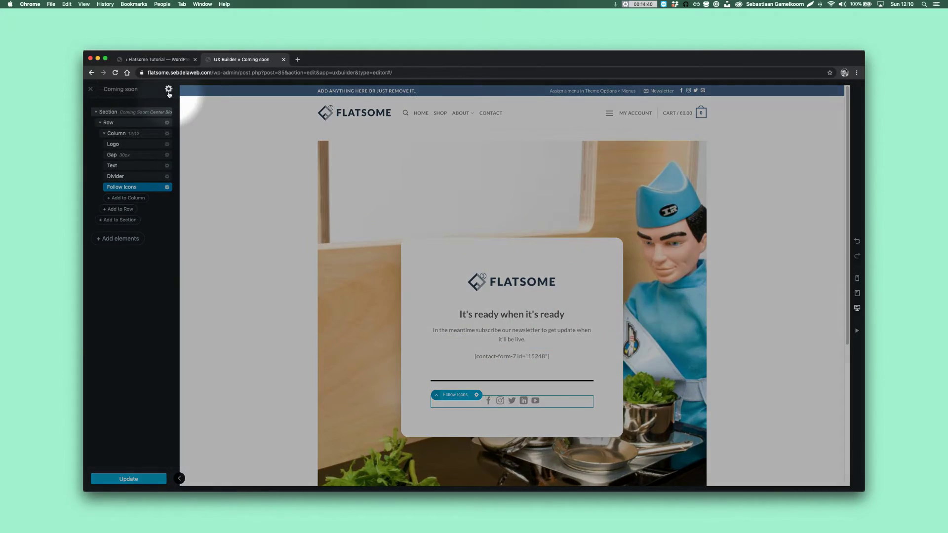
Switch the Coming soon page to the 'Page - No Header / No Footer' template and apply it
{"action": "left_click", "coordinate": [168, 90]}
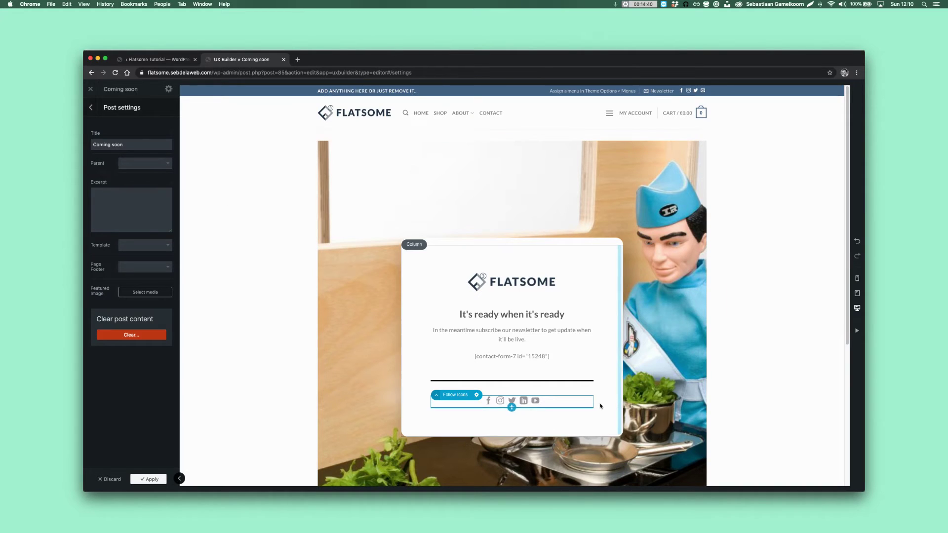
{"action": "left_click", "coordinate": [158, 265]}
{"action": "left_click", "coordinate": [163, 247]}
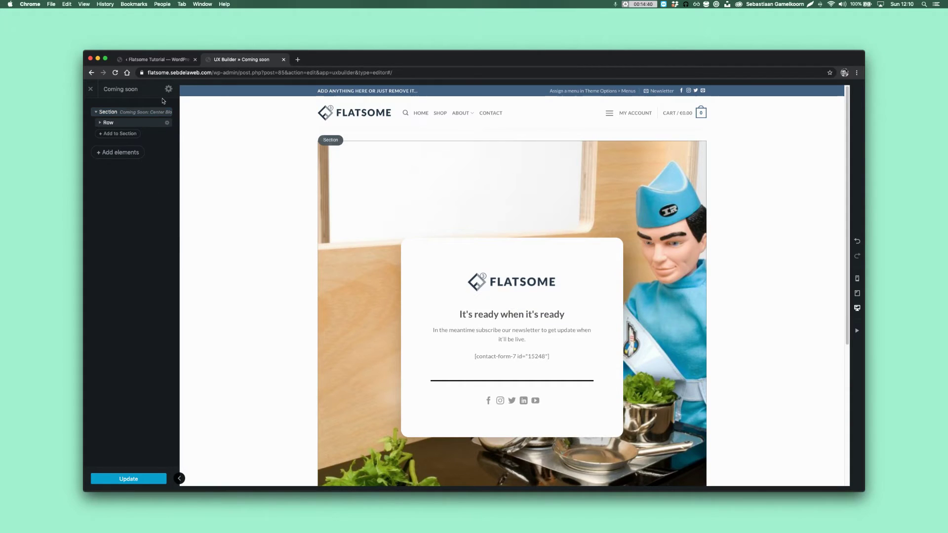
{"action": "left_click", "coordinate": [151, 246]}
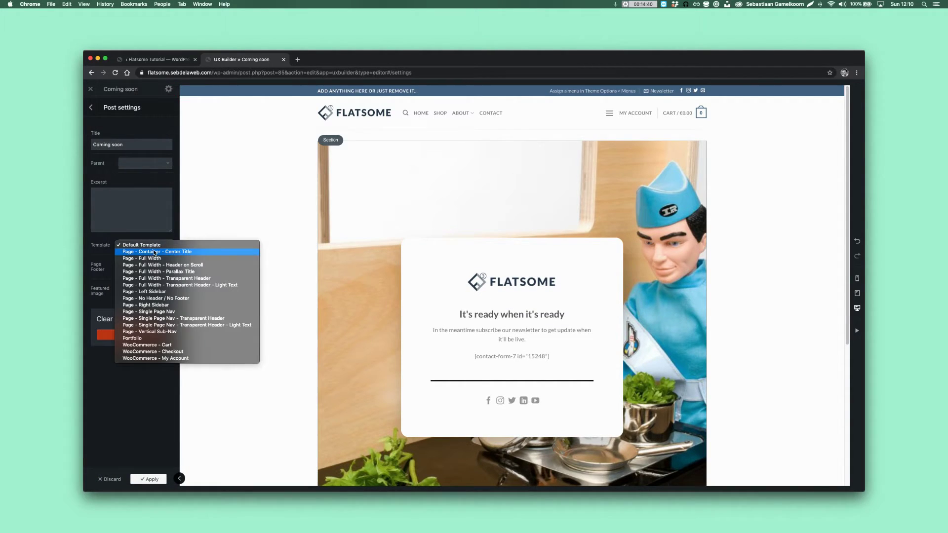
{"action": "left_click", "coordinate": [175, 298]}
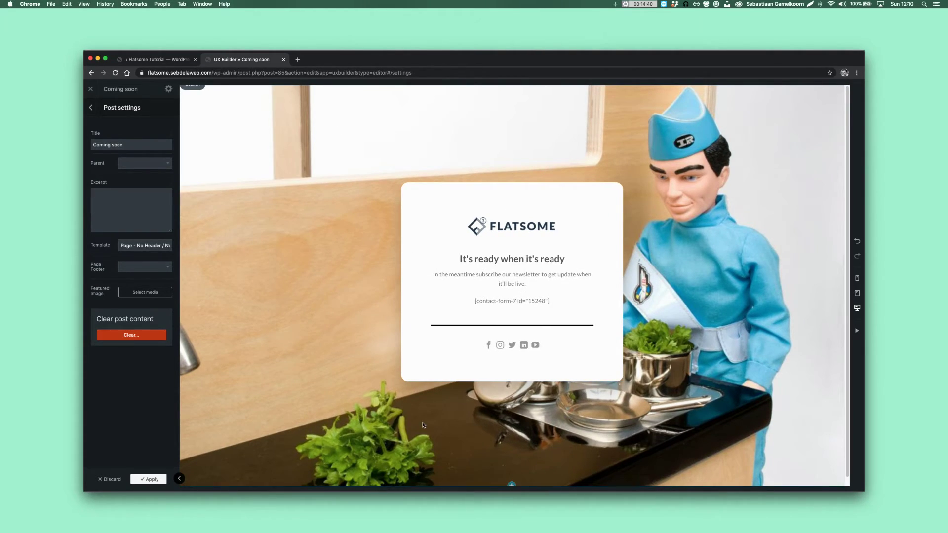
{"action": "left_click", "coordinate": [148, 479]}
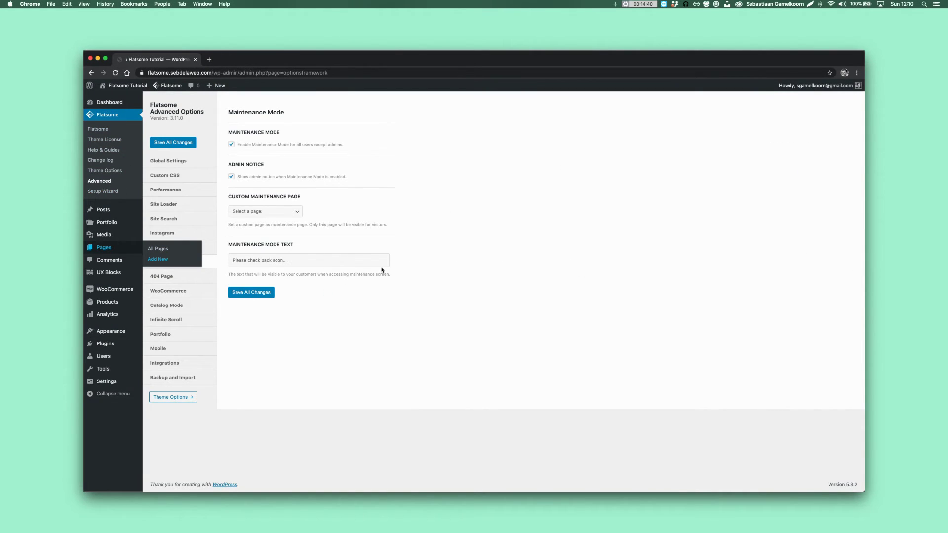
Save 'Coming soon' as Flatsome's custom maintenance page, then view the site's homepage
{"action": "left_click", "coordinate": [257, 294]}
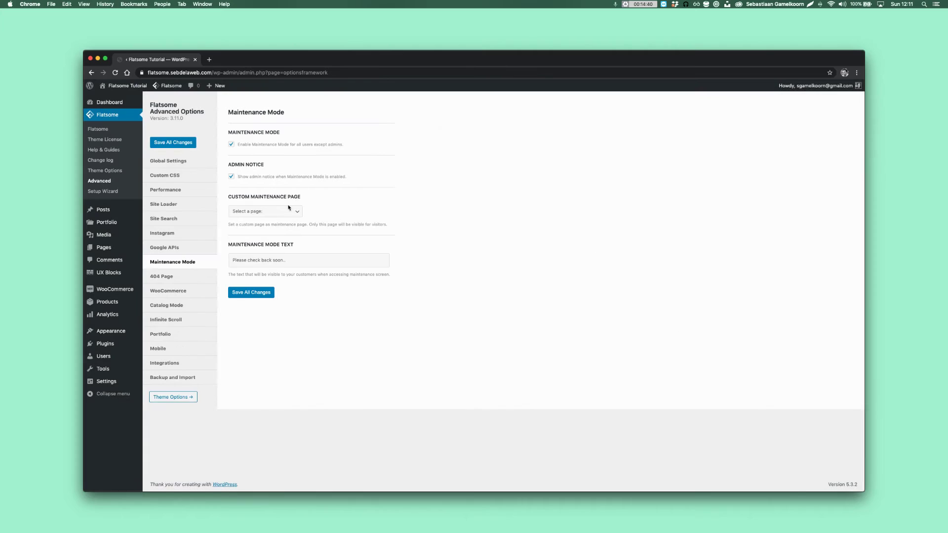
{"action": "left_click", "coordinate": [289, 211]}
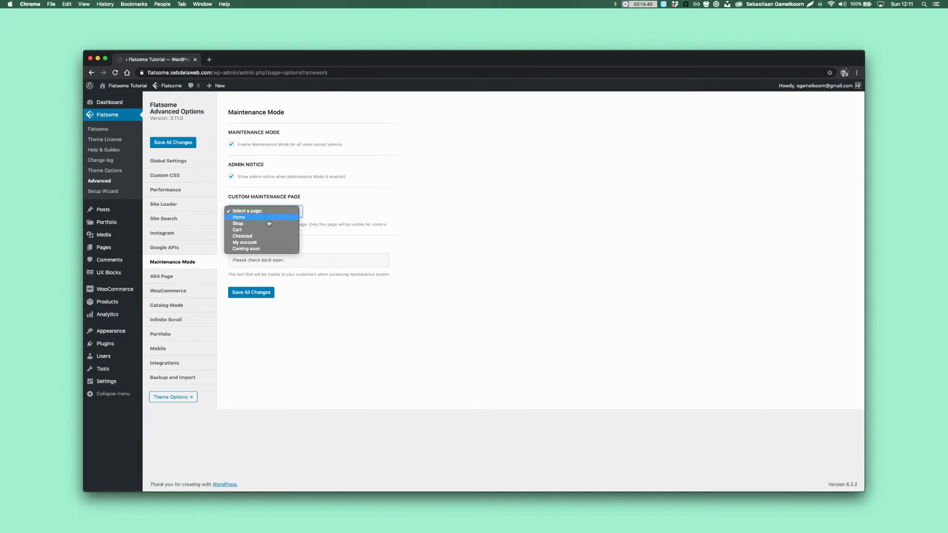
{"action": "left_click", "coordinate": [256, 249]}
{"action": "left_click", "coordinate": [268, 297]}
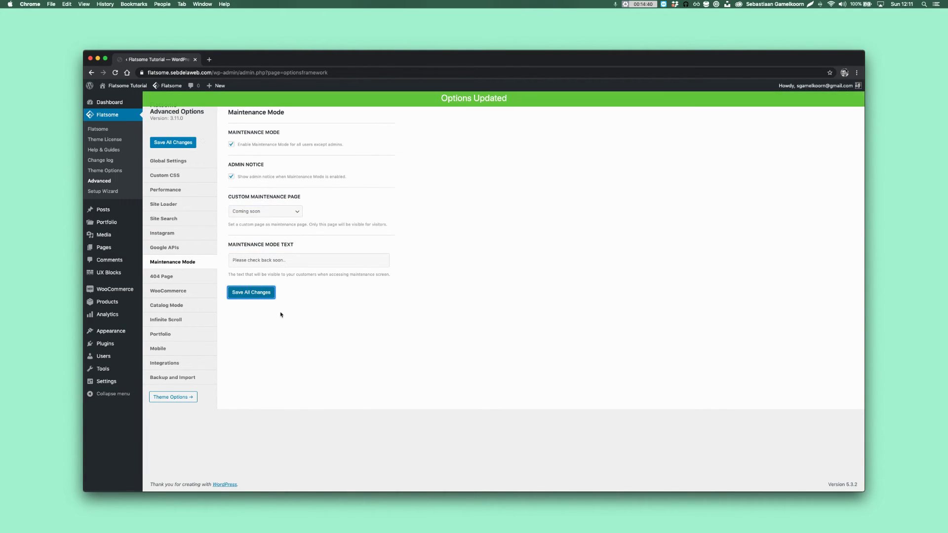
{"action": "left_click", "coordinate": [109, 99]}
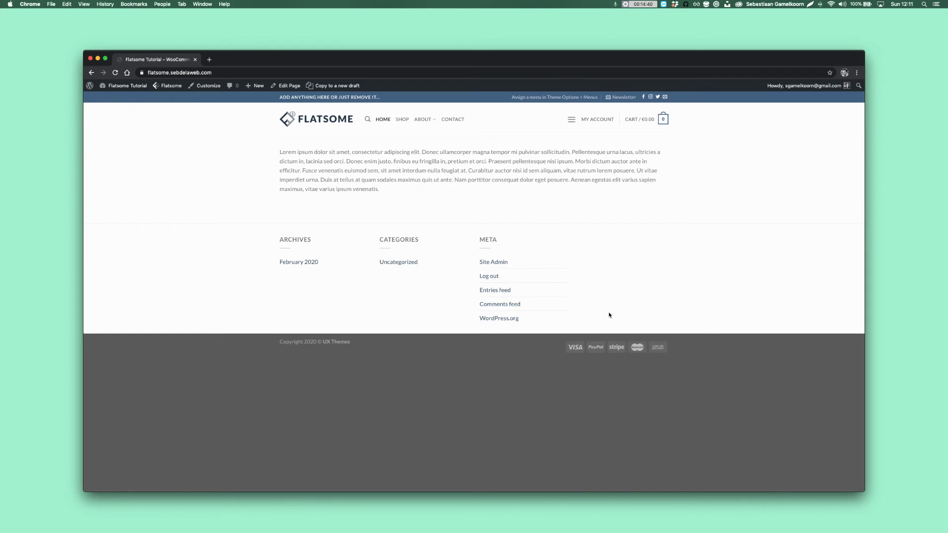
{"action": "key", "text": "super+shift+n"}
{"action": "type", "text": "flat"}
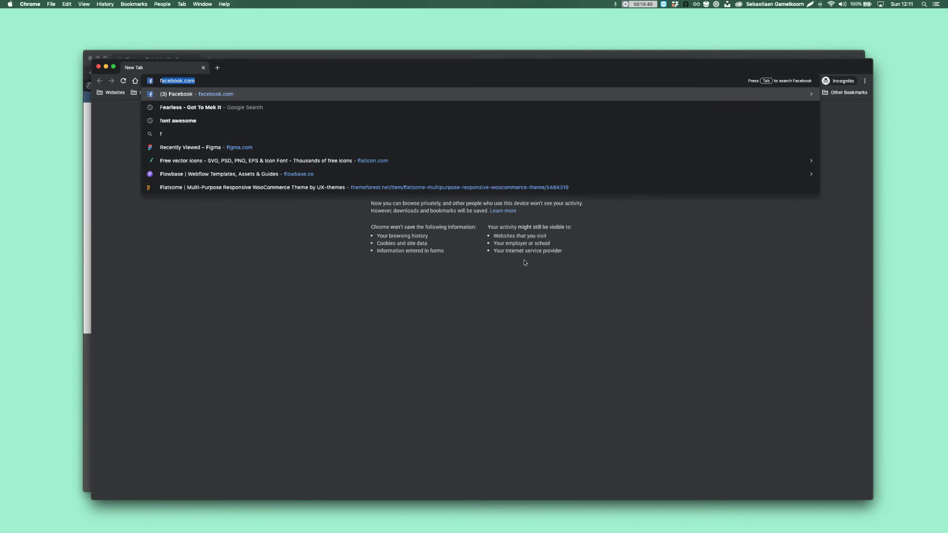
{"action": "key", "text": "Down"}
{"action": "key", "text": "Down"}
{"action": "key", "text": "Down"}
{"action": "key", "text": "Down"}
{"action": "key", "text": "Down"}
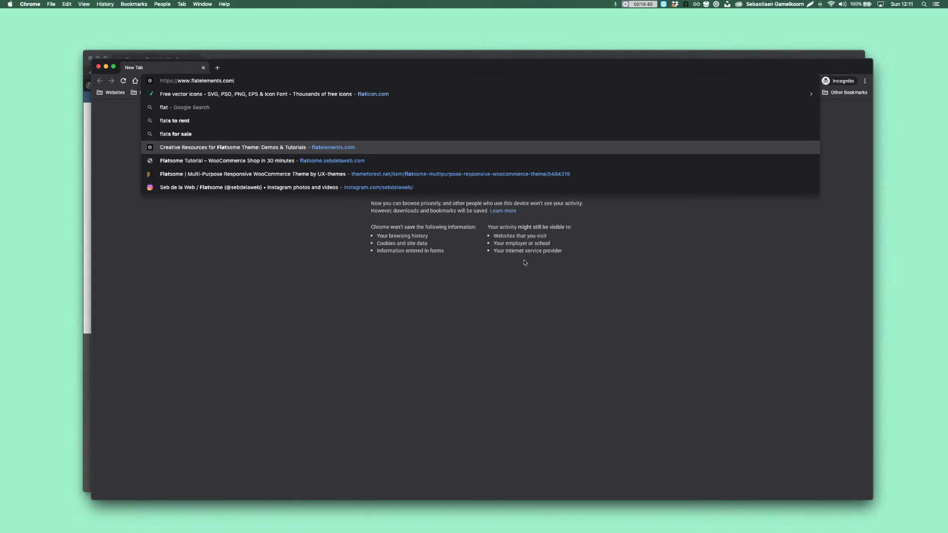
{"action": "key", "text": "Return"}
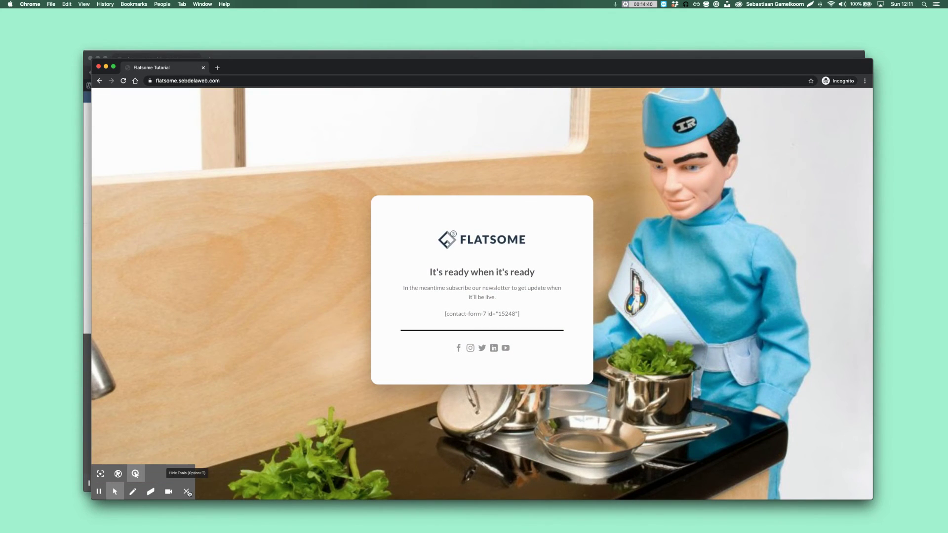
{"action": "left_click", "coordinate": [187, 491]}
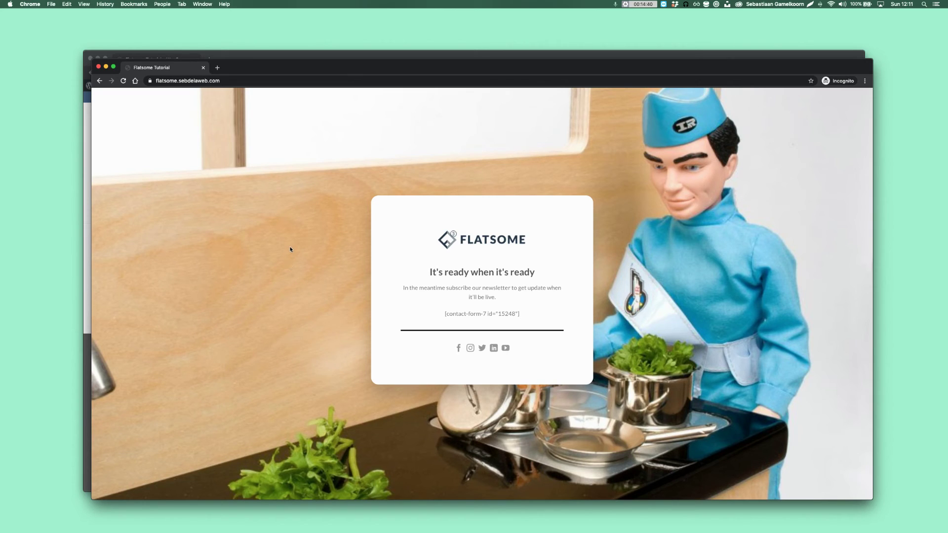
{"action": "key", "text": "super+w"}
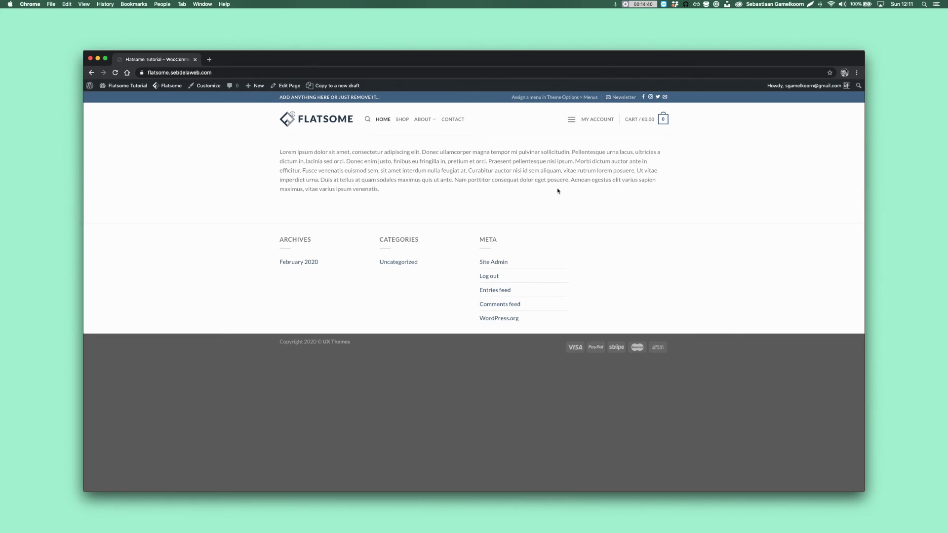